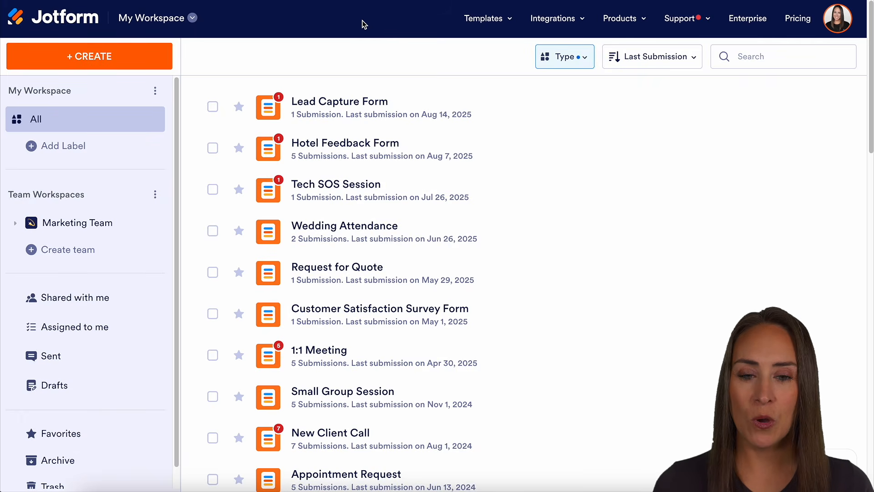
Step: Open the Lead Capture Form for editing from the workspace's forms list
left_click(570, 60)
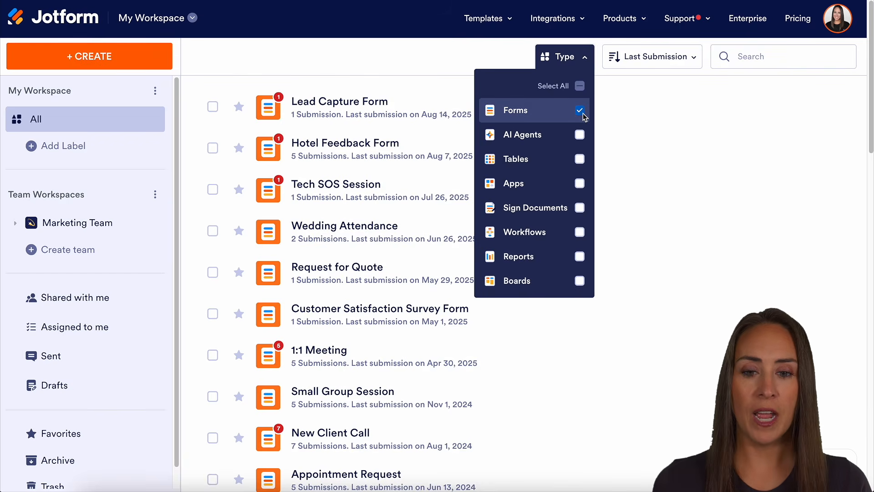
left_click(439, 96)
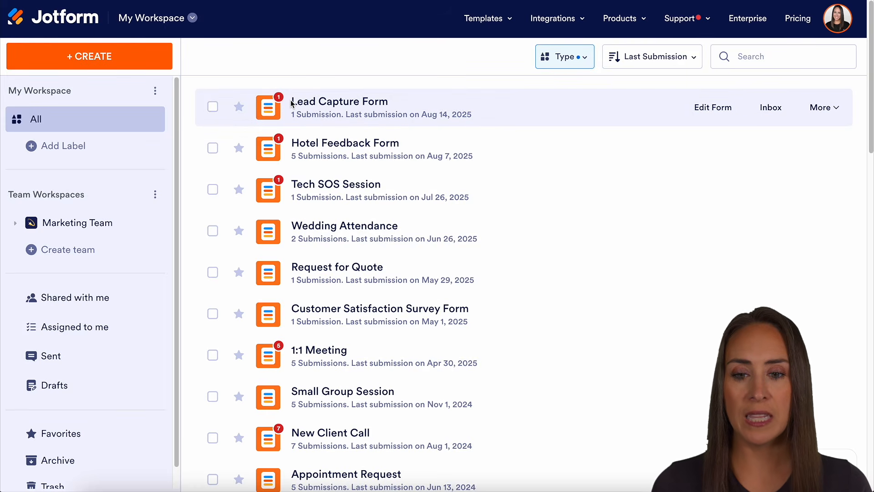
left_click(712, 106)
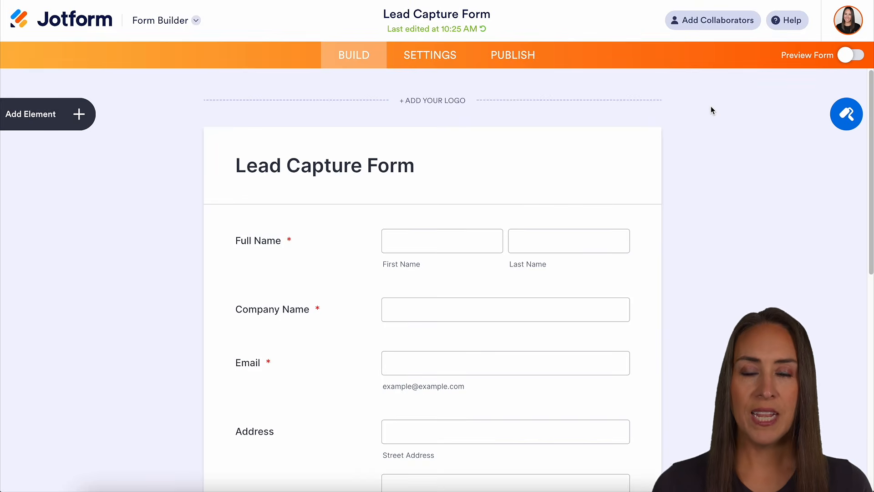
Step: Open the form's Integrations settings, search for hub, and select the HubSpot integration
left_click(432, 61)
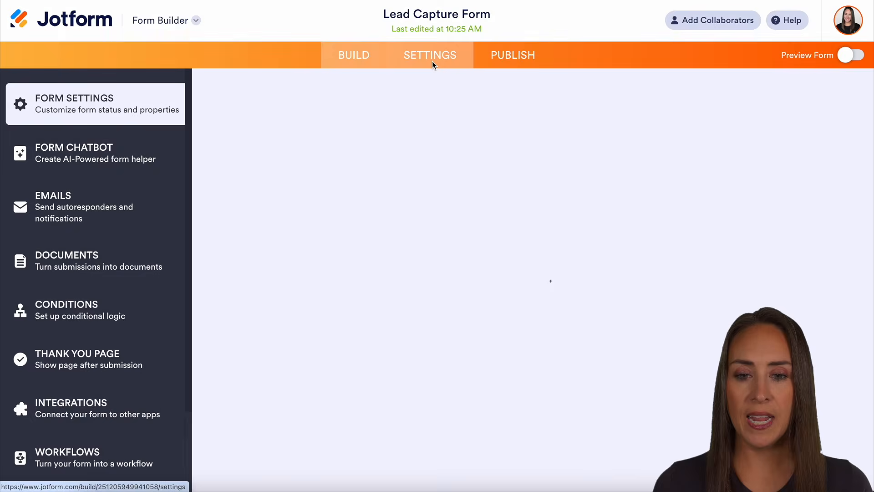
left_click(79, 409)
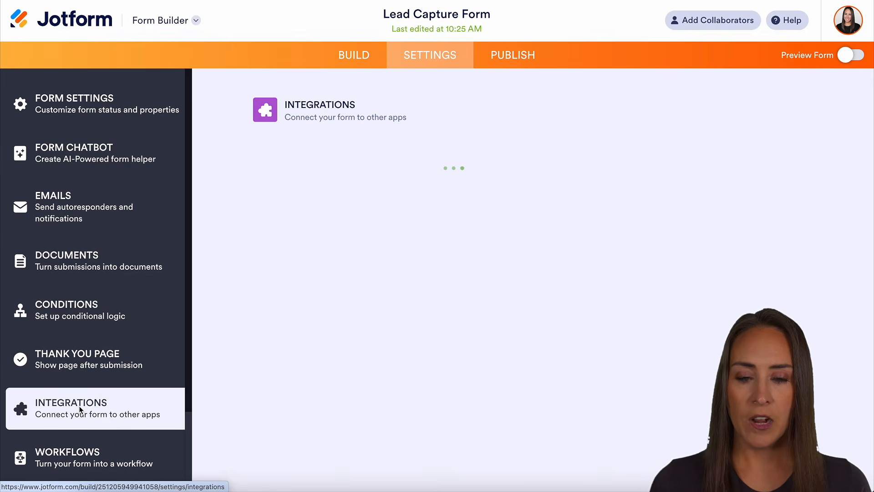
left_click(494, 150)
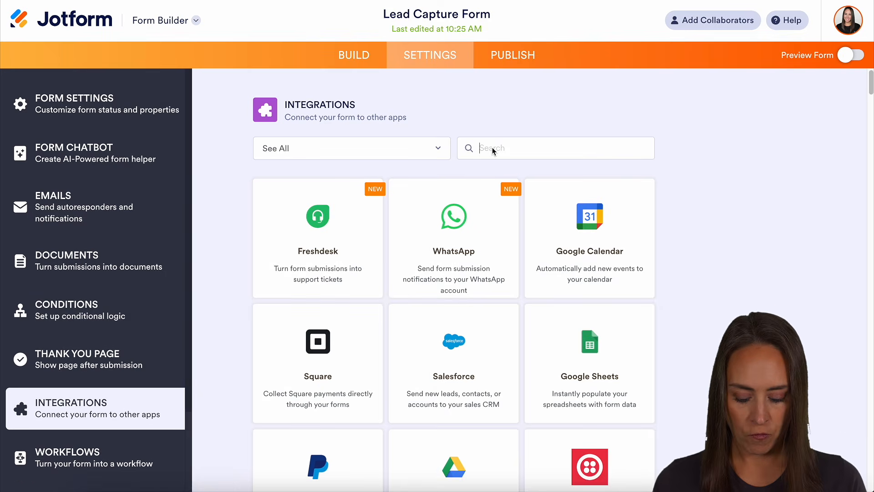
type("hub")
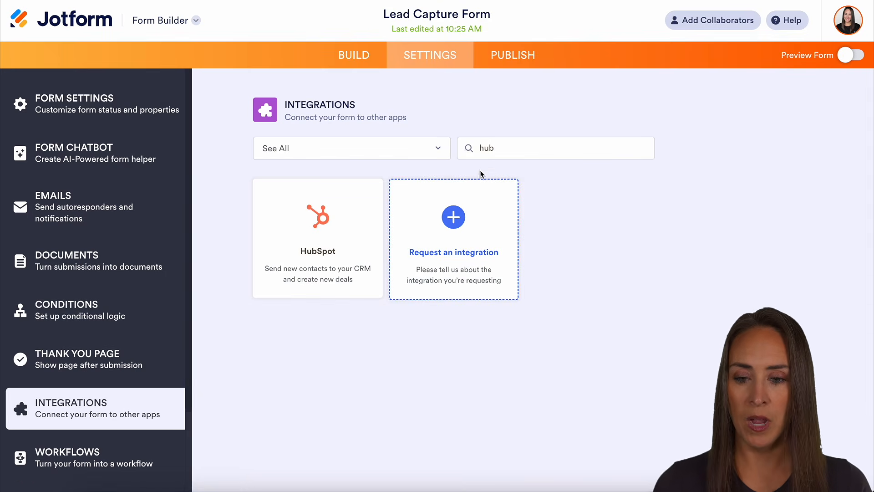
left_click(329, 242)
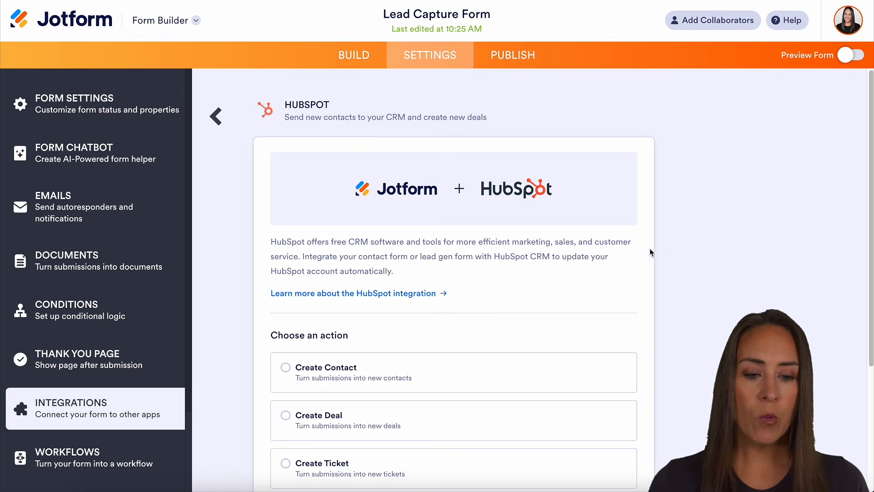
Step: Choose the Create Contact action and authenticate with the already connected HubSpot account
scroll(674, 244, "down", 3)
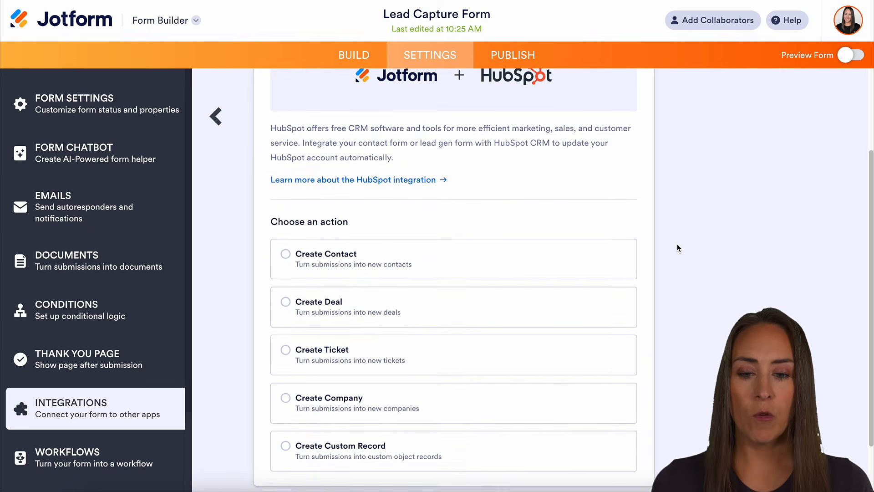
scroll(678, 248, "down", 2)
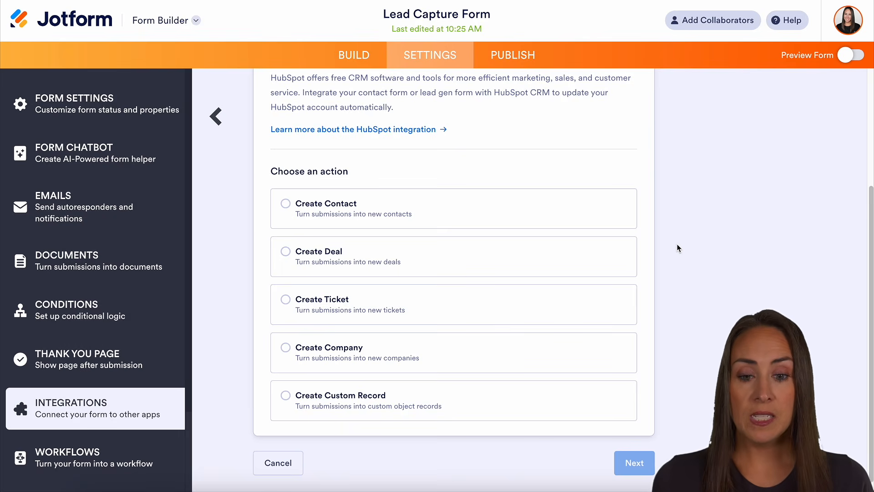
left_click(337, 214)
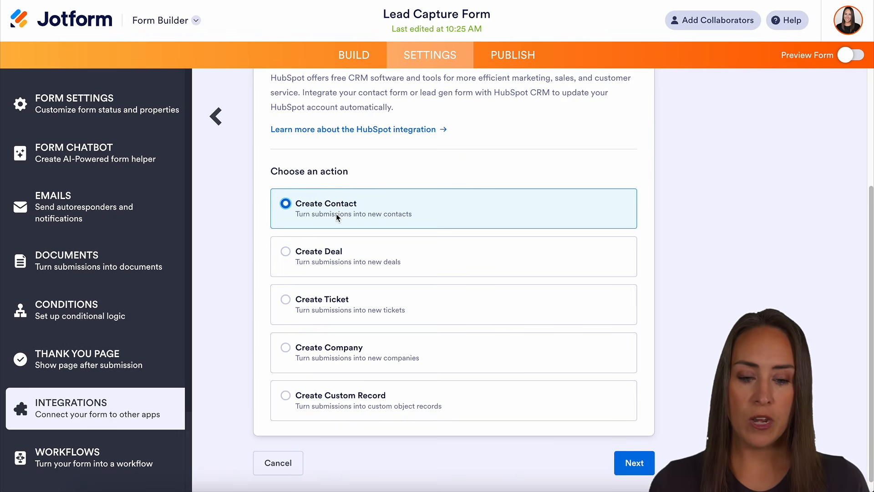
left_click(635, 465)
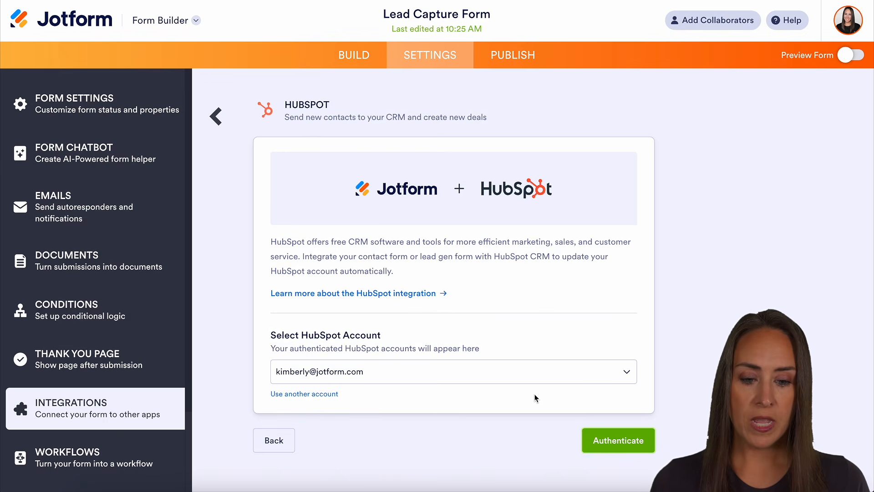
left_click(630, 444)
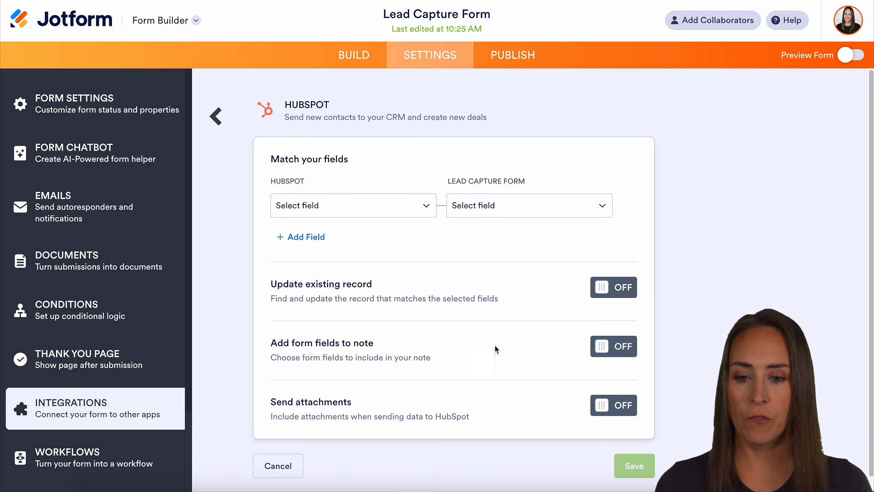
Step: Map the HubSpot First Name field to the form's Full Name - First Name field
left_click(352, 205)
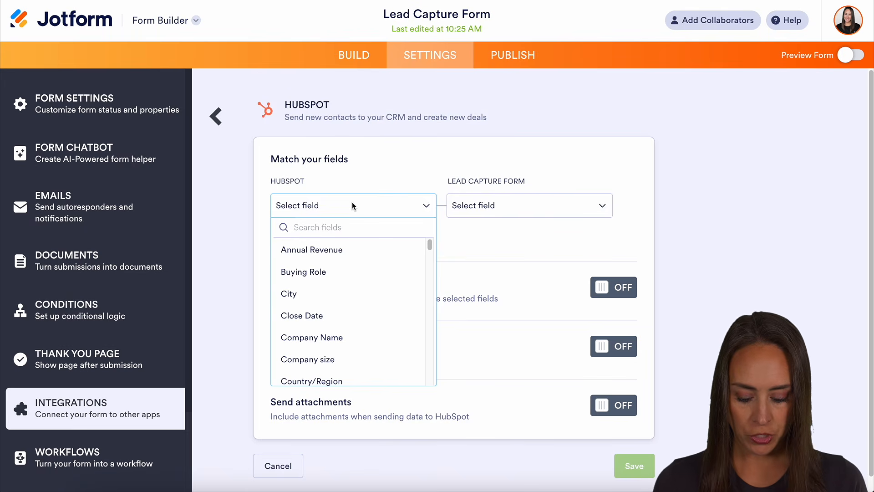
type("fir")
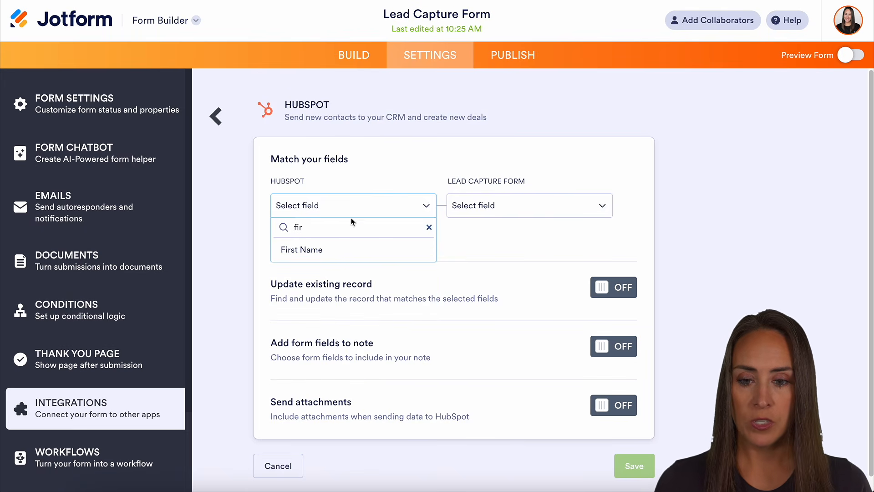
left_click(348, 248)
left_click(476, 209)
left_click(481, 295)
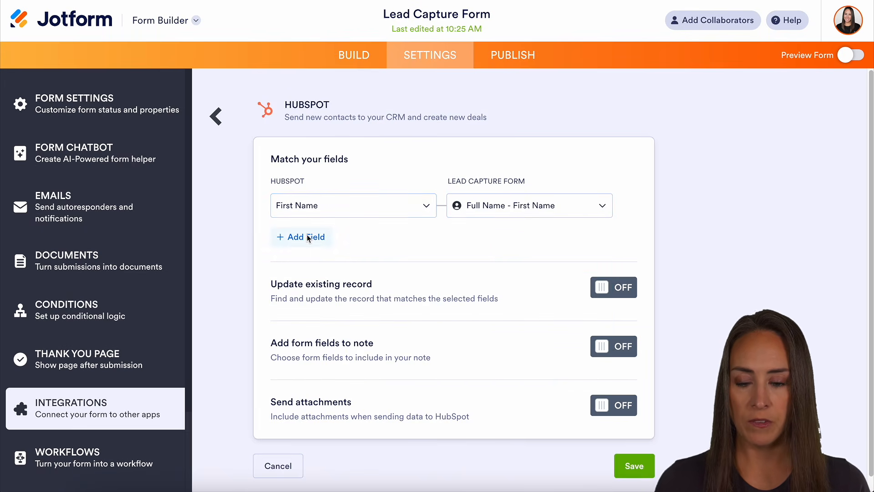
Step: Add a field mapping from HubSpot Last Name to the form's Full Name - Last Name
left_click(306, 236)
left_click(299, 240)
type("las")
left_click(309, 282)
left_click(528, 239)
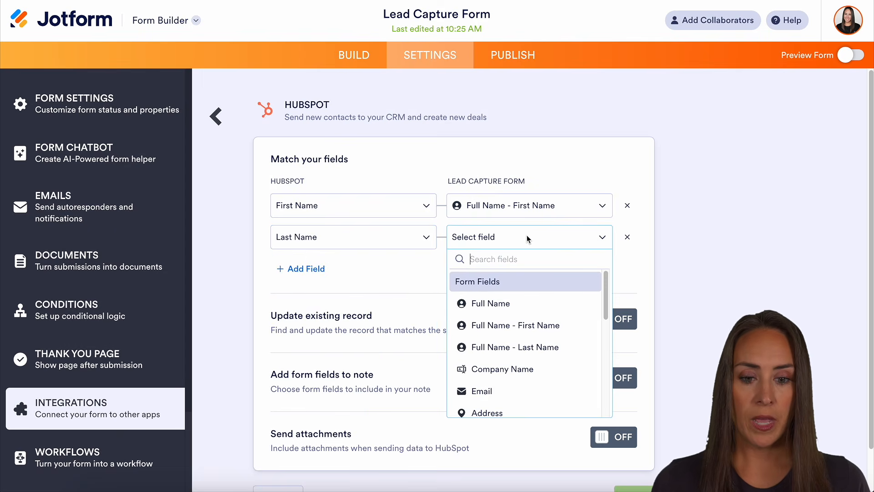
left_click(545, 344)
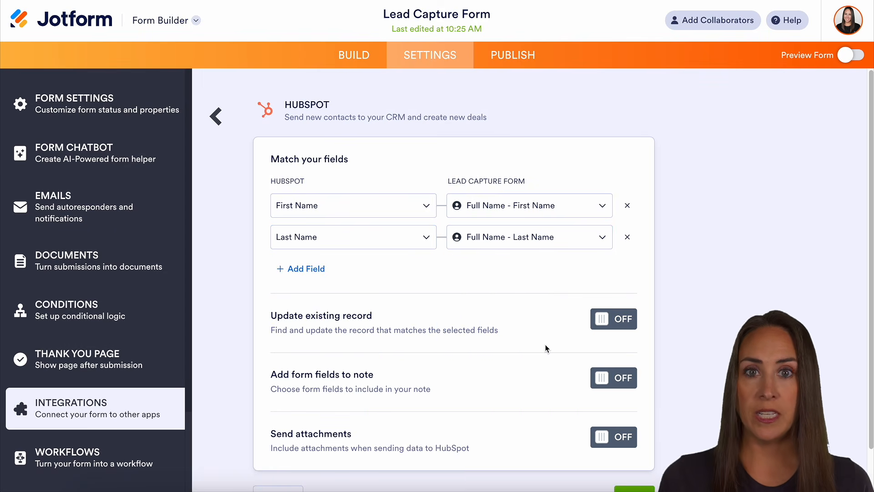
Step: Add a field mapping from HubSpot Company Name to the form's Company Name field
left_click(310, 269)
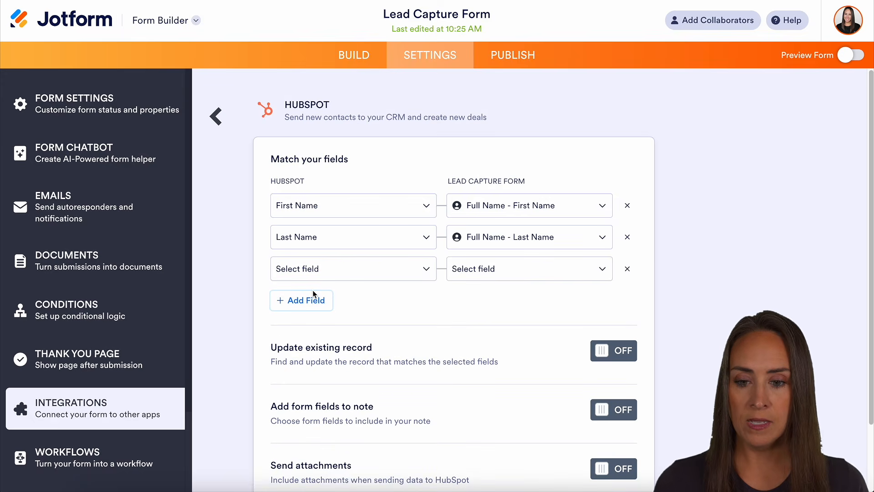
left_click(310, 270)
type("com")
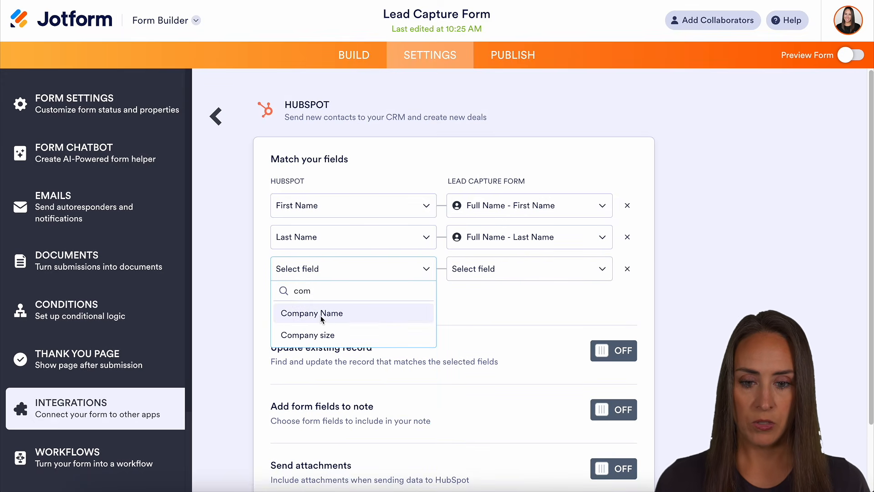
left_click(322, 313)
left_click(495, 269)
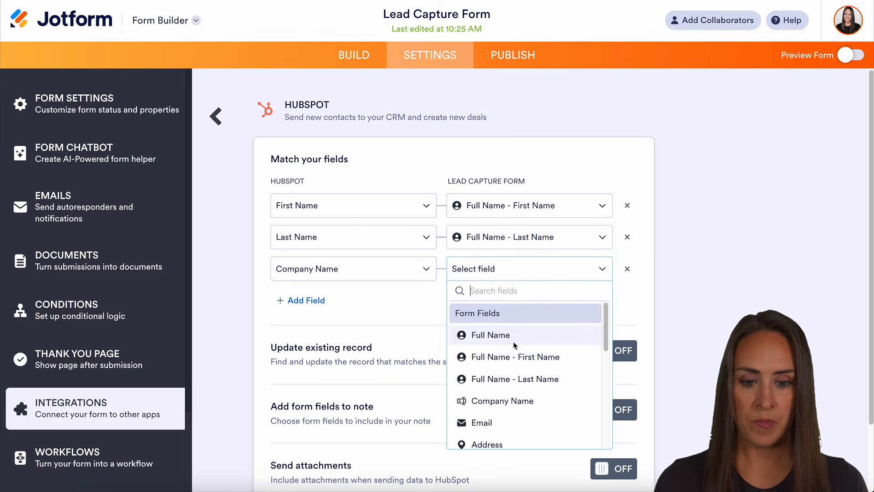
left_click(505, 401)
Step: Add a field mapping from HubSpot Email to the form's Email field
left_click(298, 300)
left_click(298, 300)
type("ema")
left_click(324, 342)
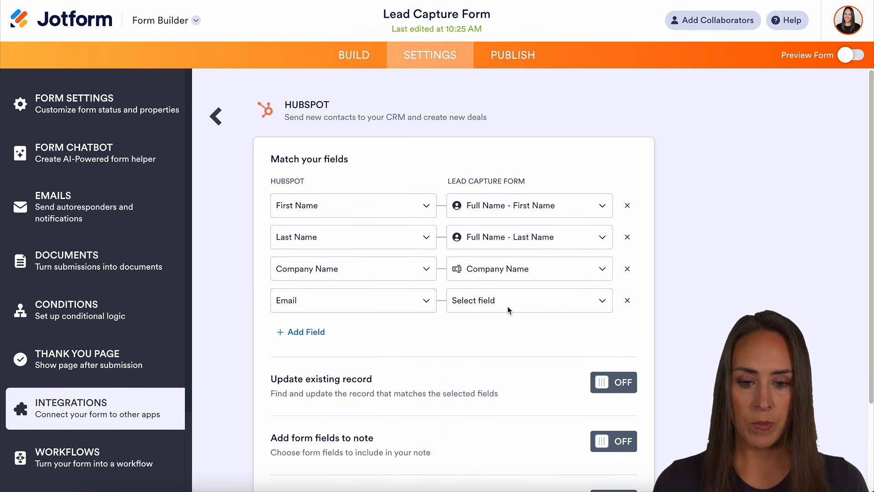
left_click(509, 303)
left_click(480, 453)
Step: Turn on Update existing record and match existing records by Email
scroll(672, 286, "down", 3)
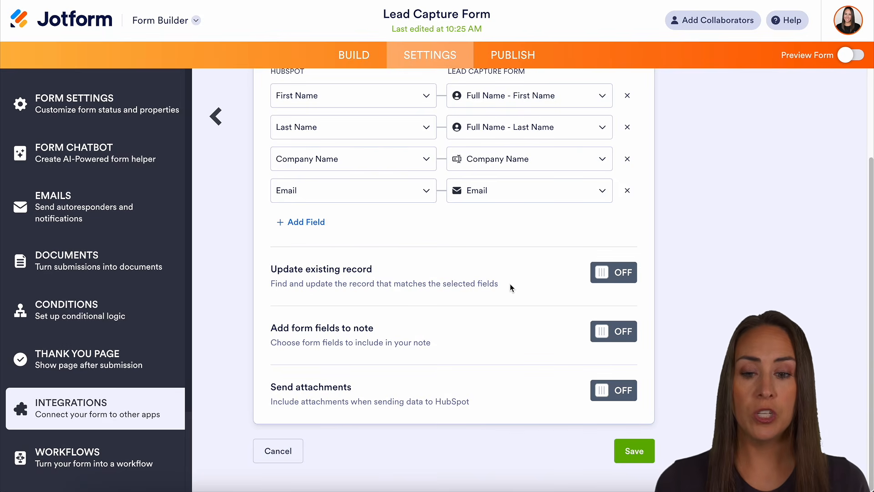
left_click(624, 273)
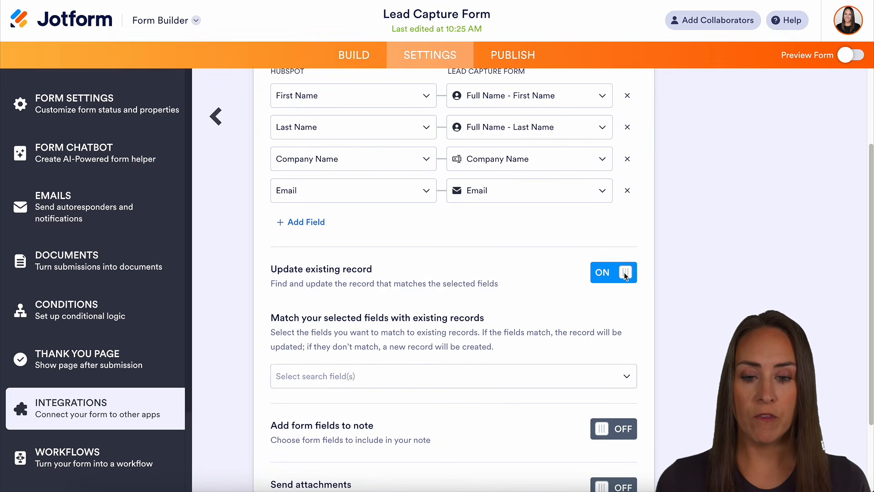
left_click(525, 373)
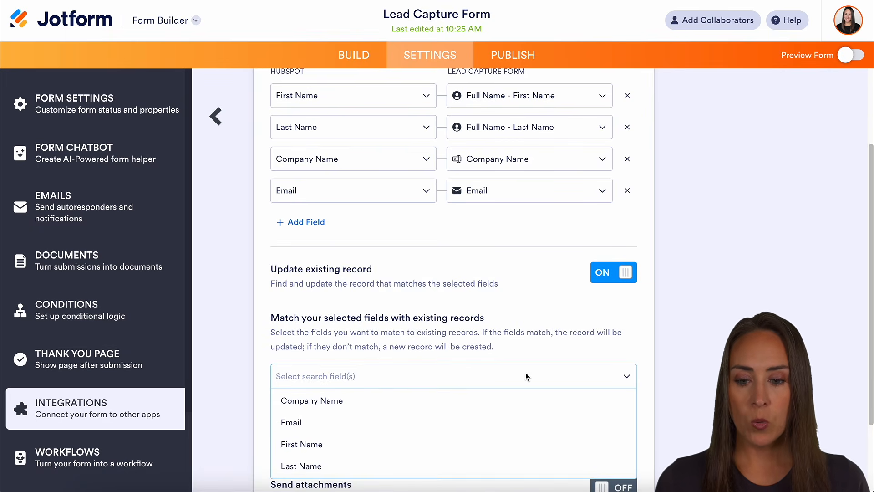
left_click(321, 424)
left_click(651, 380)
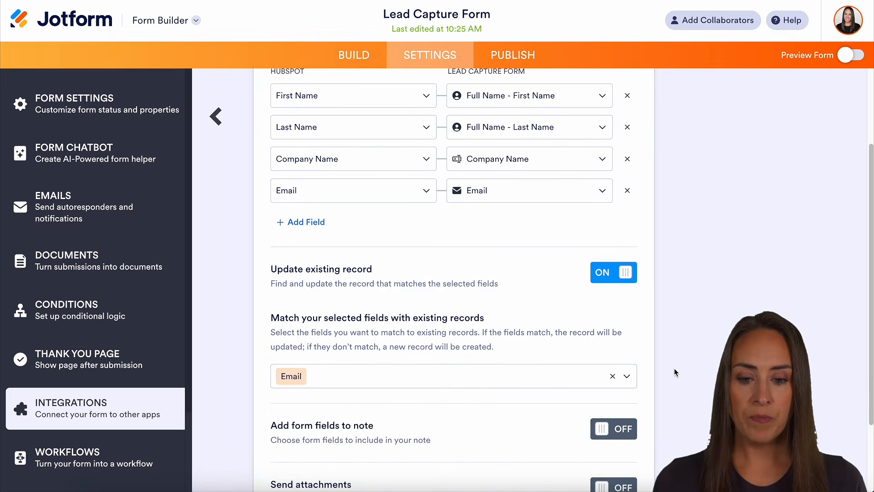
Step: Turn on Add form fields to note and add Company Name to the note
scroll(676, 372, "down", 1)
scroll(676, 372, "down", 2)
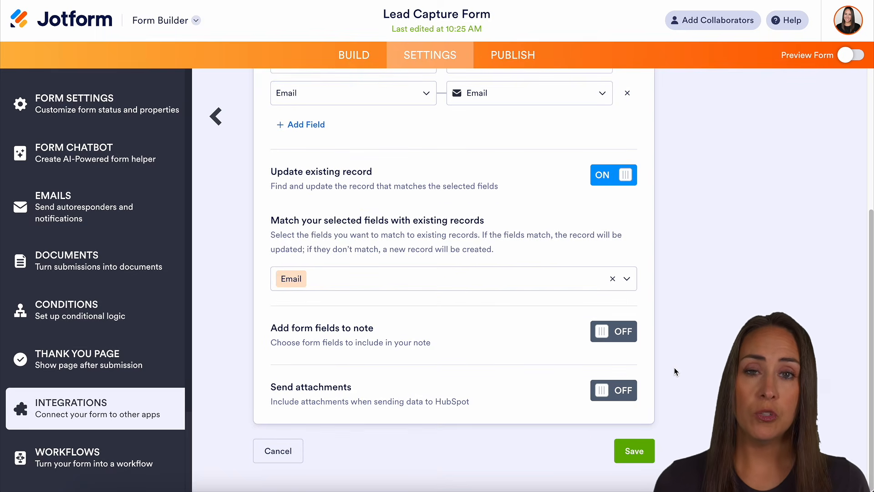
left_click(607, 339)
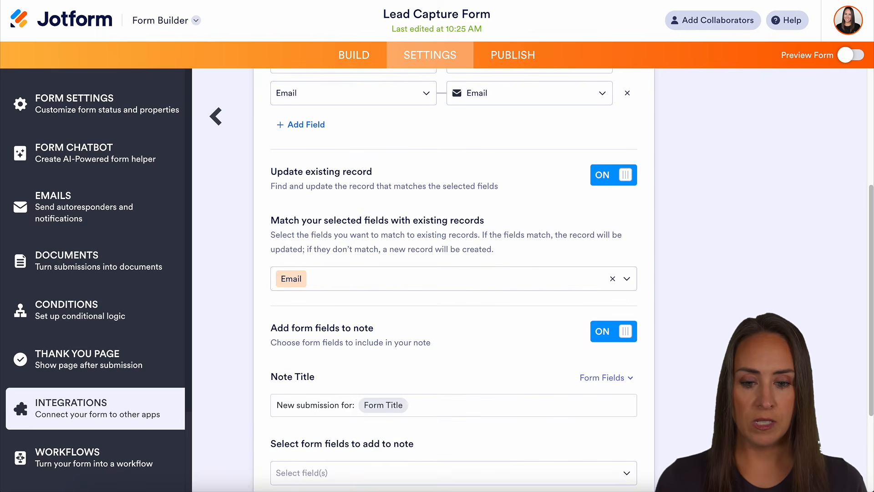
scroll(289, 273, "down", 3)
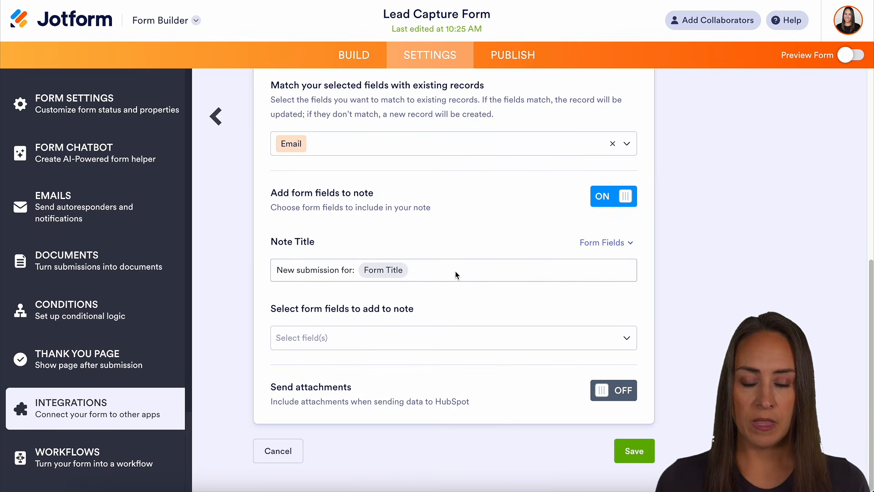
left_click(355, 338)
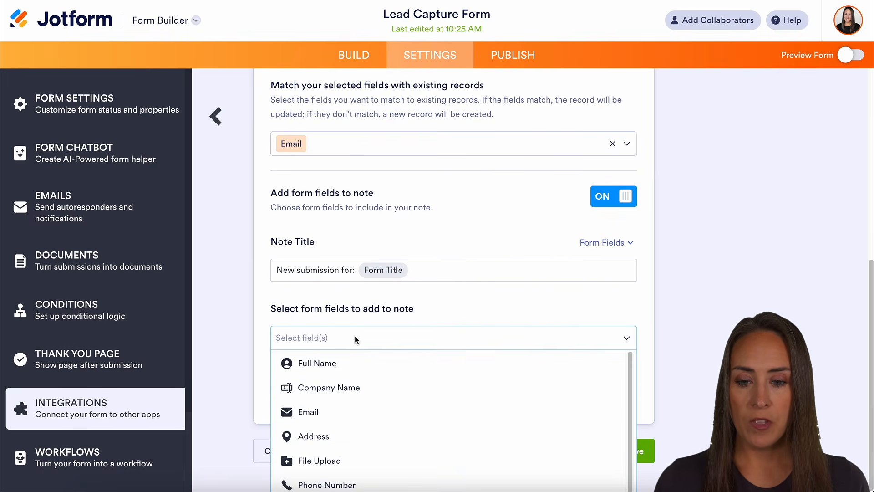
left_click(360, 391)
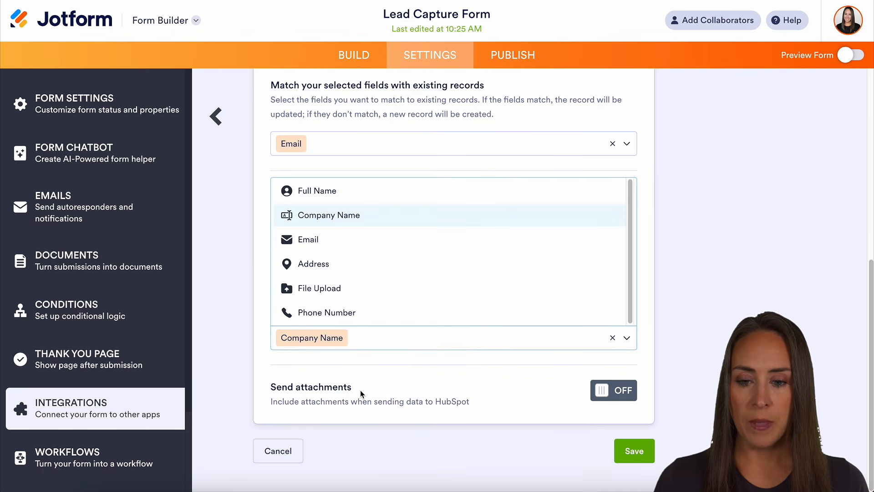
left_click(680, 320)
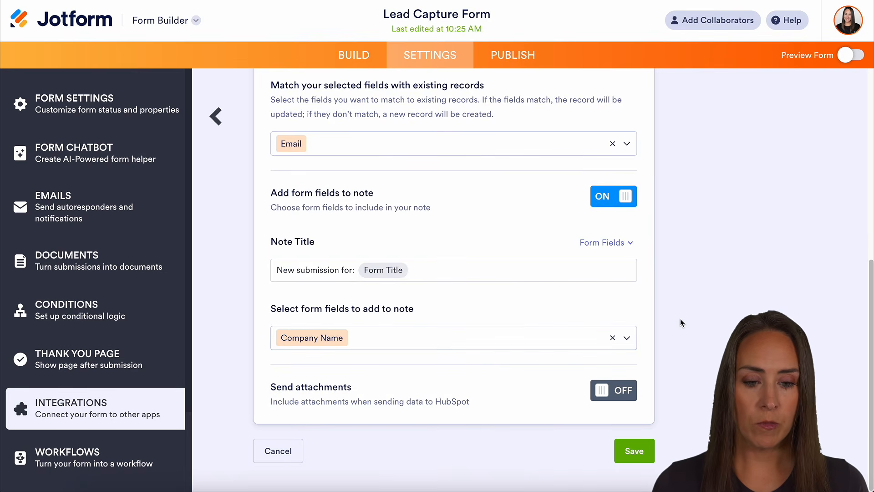
Step: Turn on Send attachments and choose the Default PDF to send to HubSpot
left_click(612, 393)
scroll(705, 388, "down", 3)
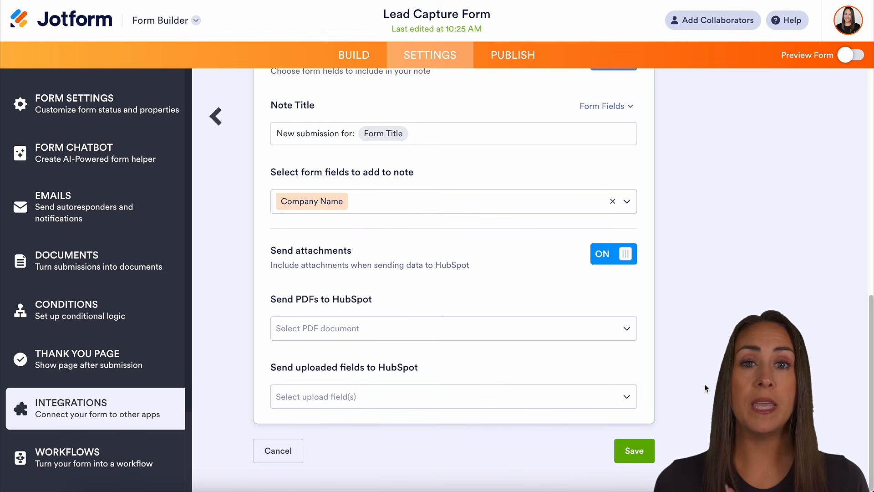
left_click(338, 327)
left_click(313, 355)
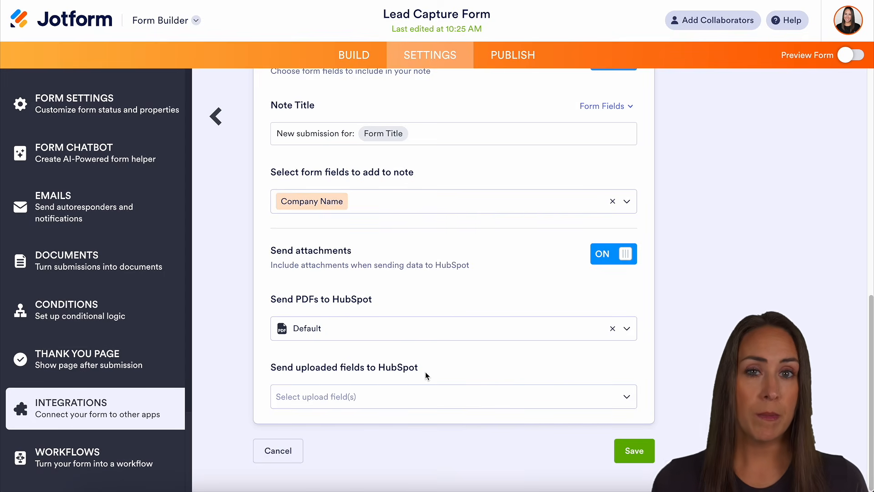
Step: Add the File Upload field to the uploaded fields sent to HubSpot and save the action
left_click(432, 394)
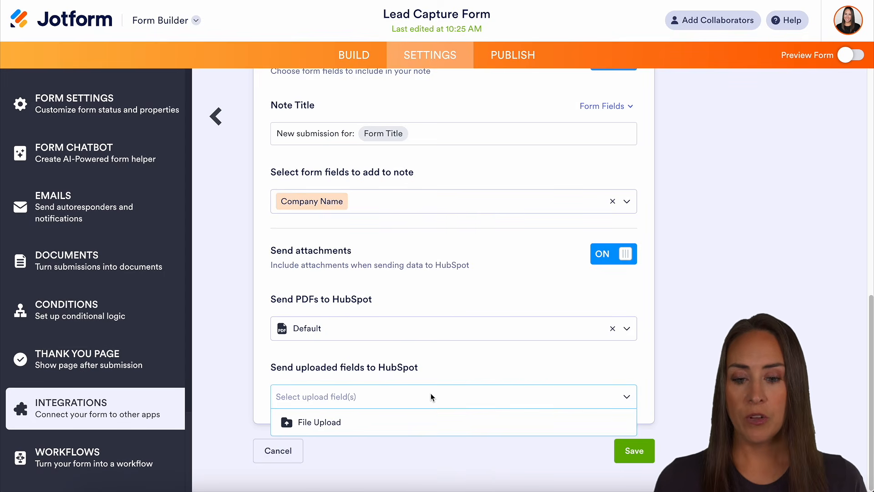
left_click(378, 422)
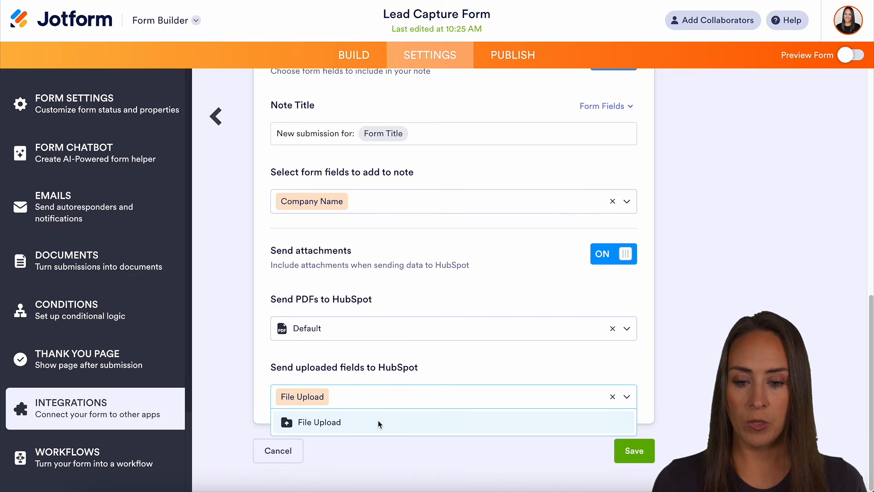
left_click(414, 460)
left_click(627, 455)
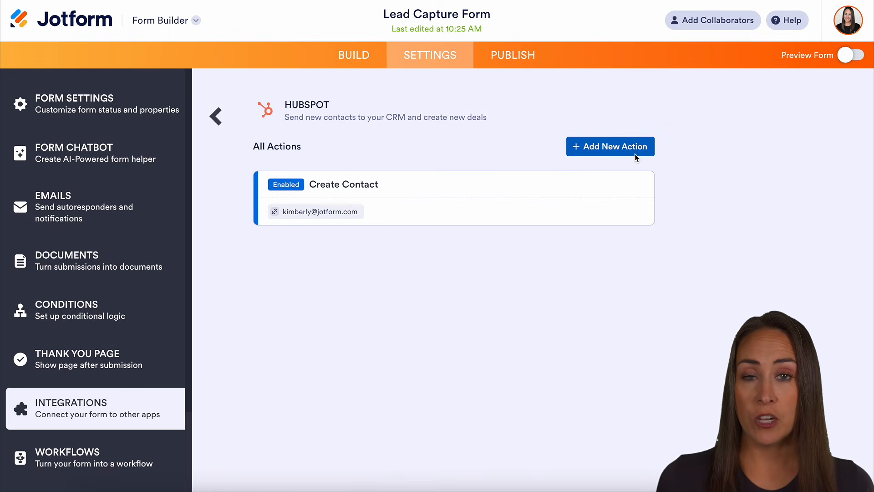
mouse_move(460, 190)
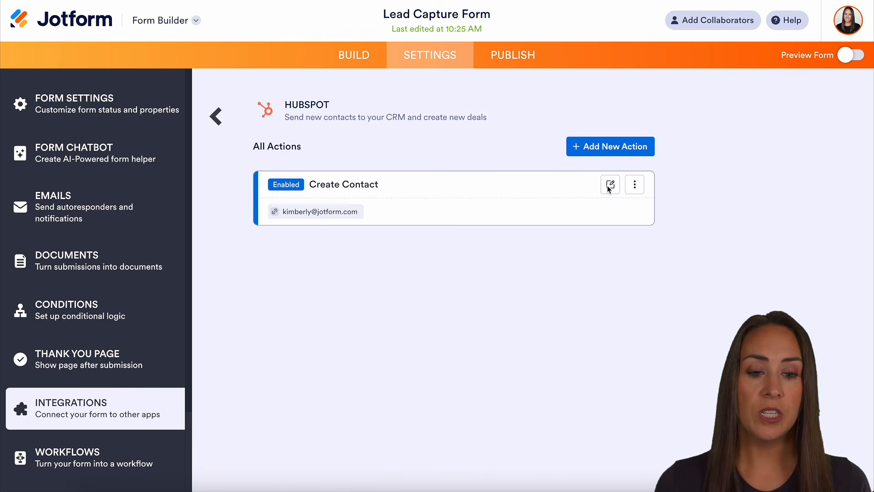
left_click(635, 184)
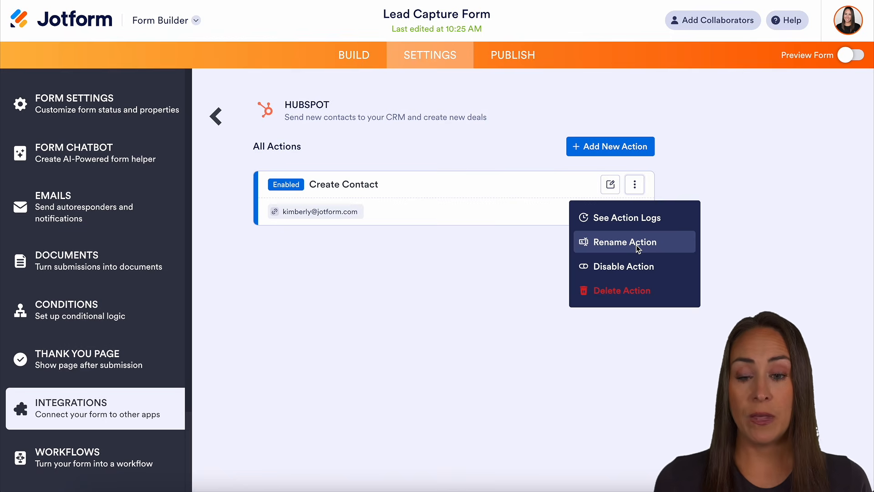
left_click(804, 148)
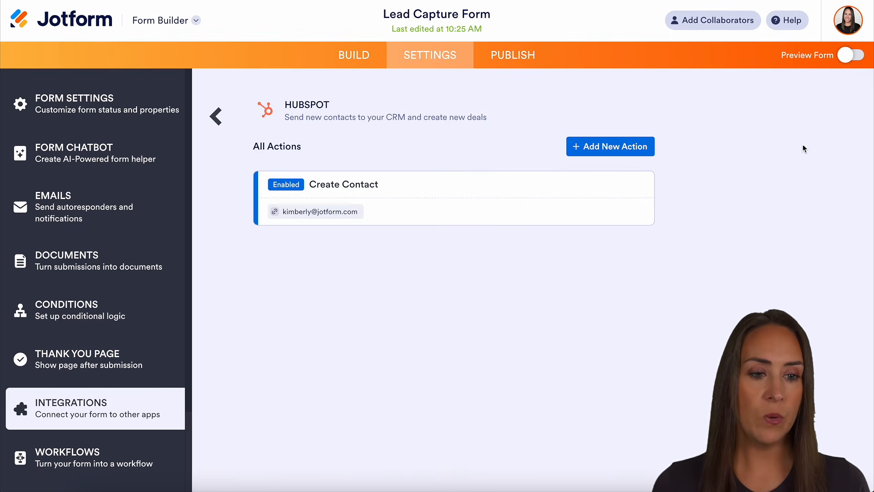
Step: Preview the form, fill it with sample data including an uploaded PDF, and submit a test entry
left_click(850, 55)
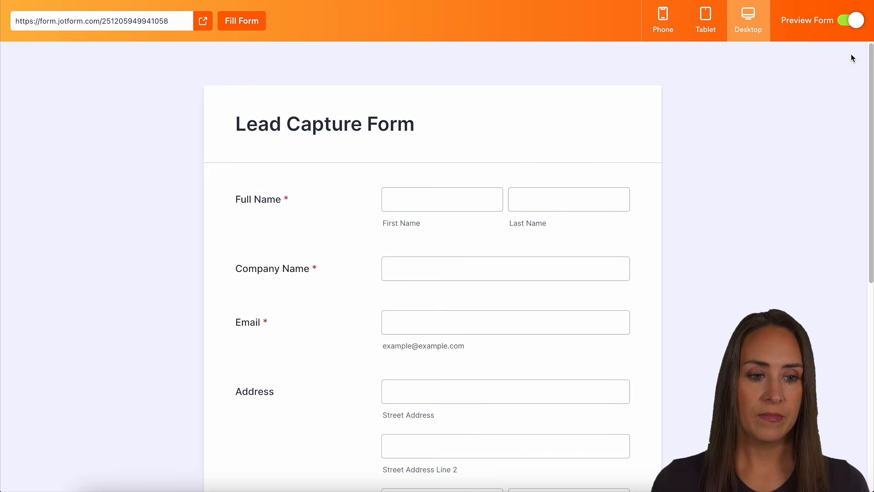
left_click(228, 23)
scroll(273, 97, "down", 3)
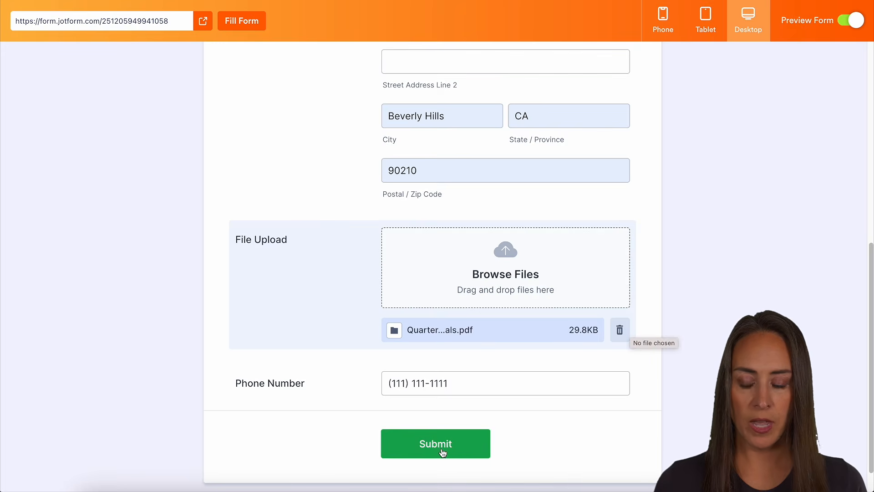
left_click(436, 444)
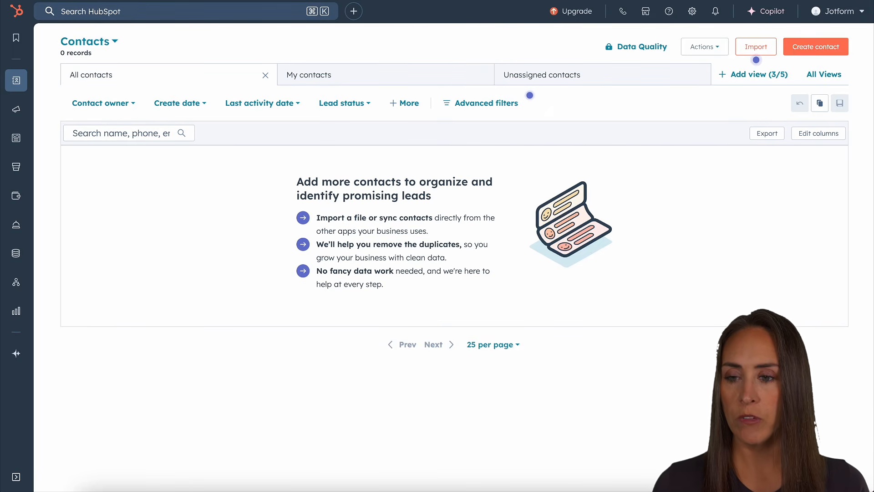
Step: Switch to HubSpot Contacts, open the newly created contact and expand its submission note to inspect it
left_click(52, 10)
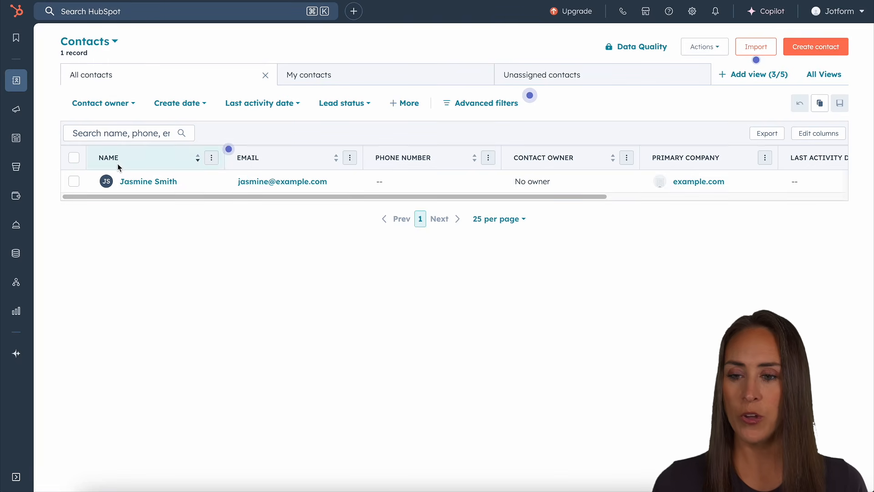
left_click(134, 181)
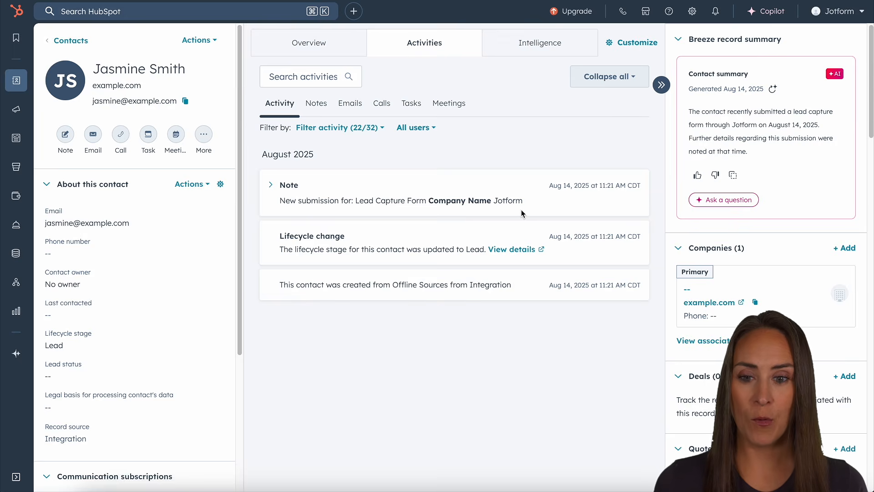
left_click(276, 187)
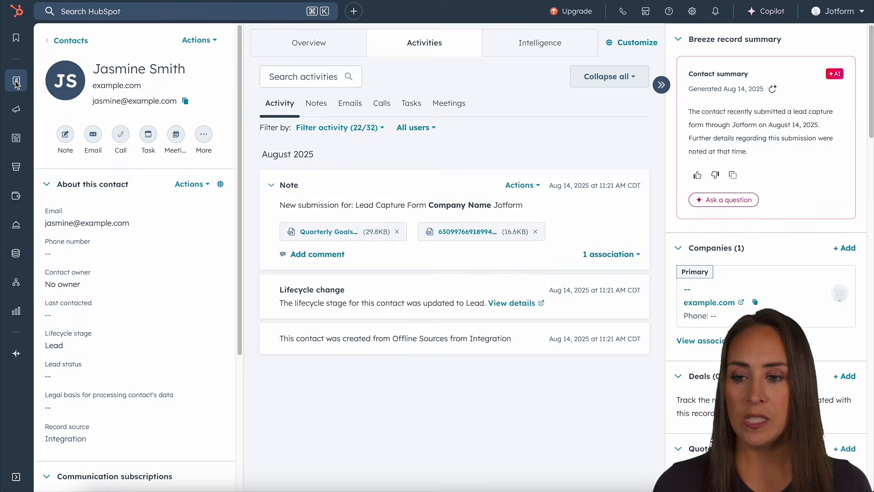
mouse_move(20, 86)
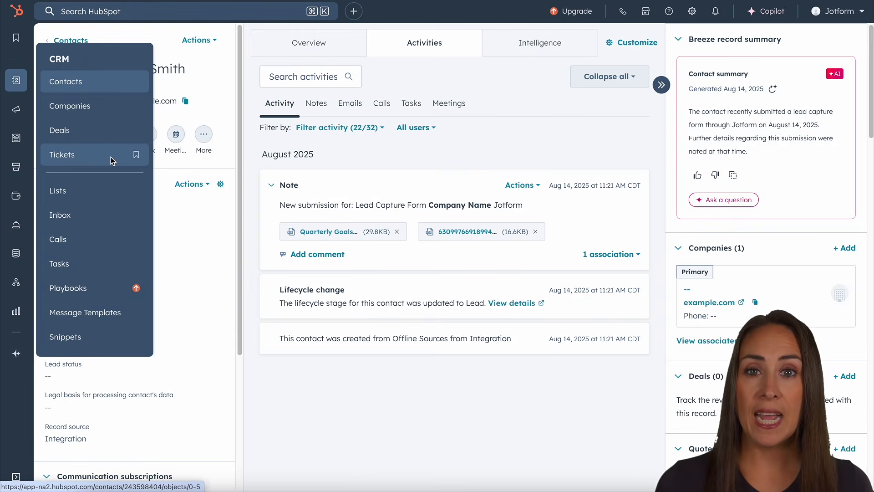